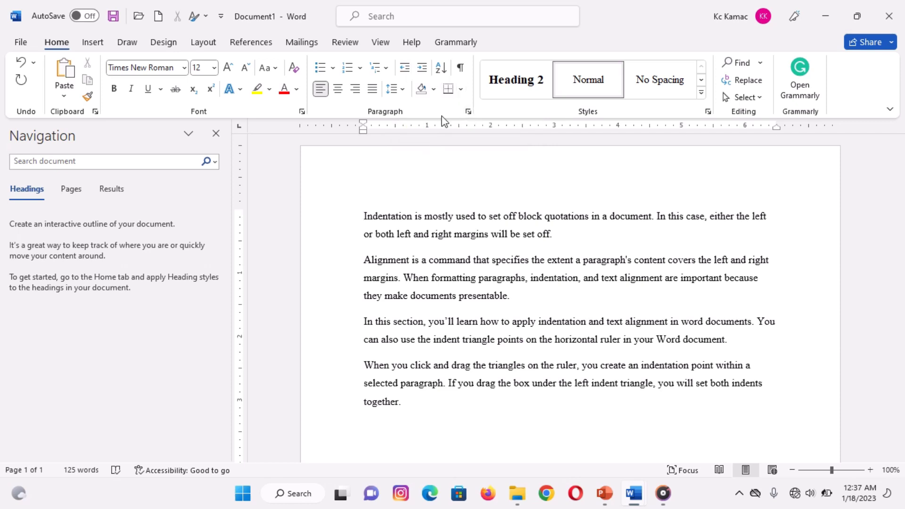
Step: Increase the first paragraph's indent by three levels and reduce it again by two
click(422, 71)
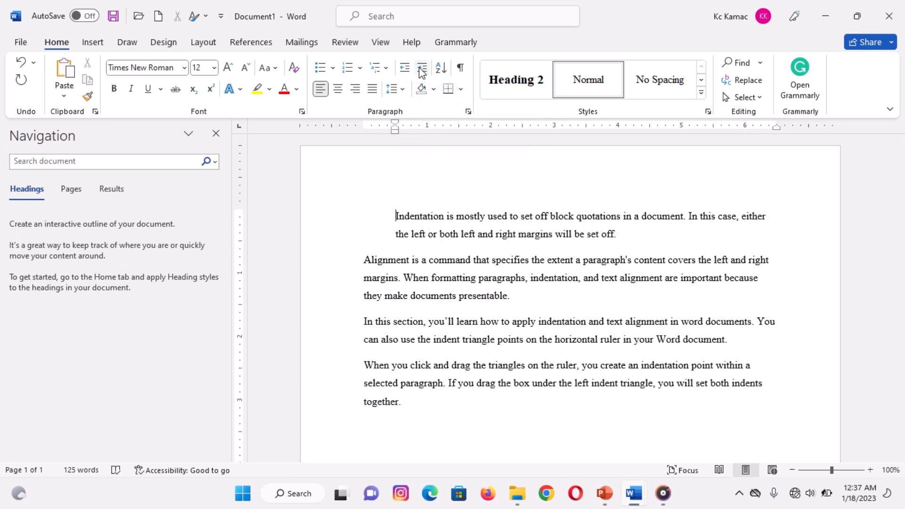
click(421, 72)
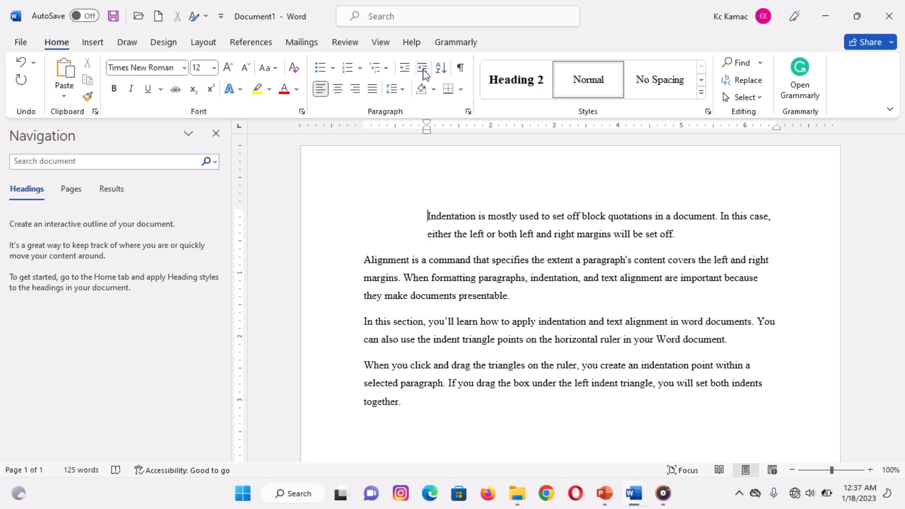
click(422, 72)
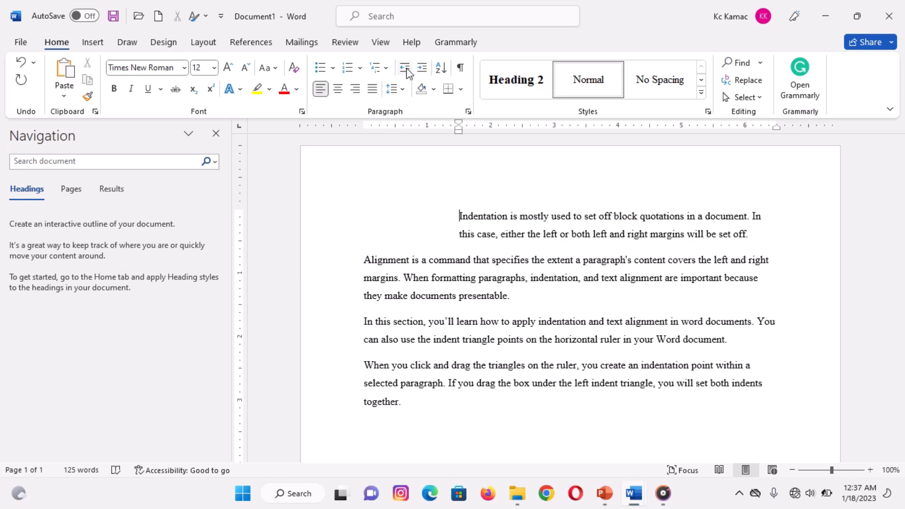
click(405, 70)
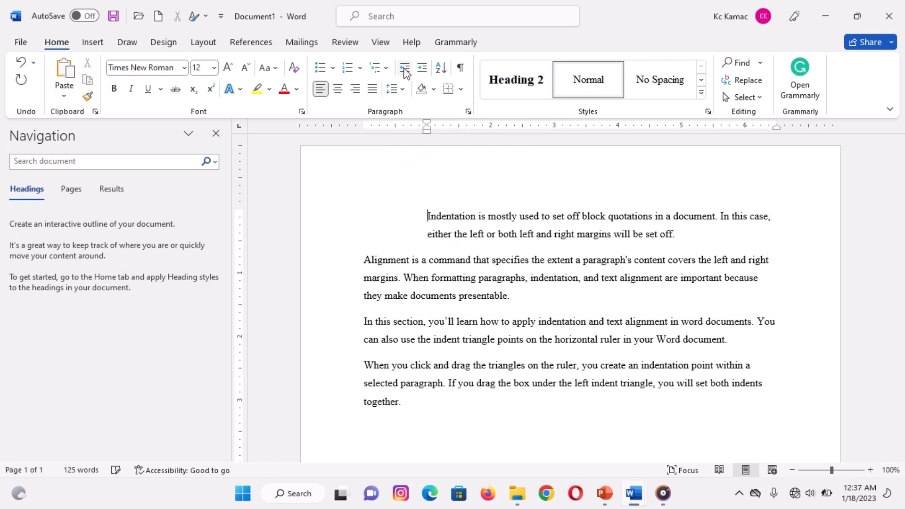
click(405, 70)
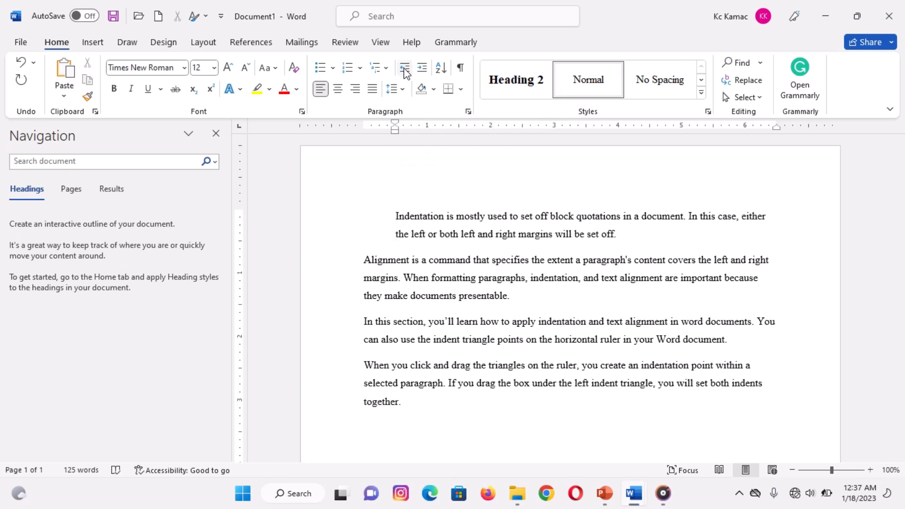
Step: Indent the second paragraph by three levels, and return both the first and second paragraphs to the left margin
click(362, 261)
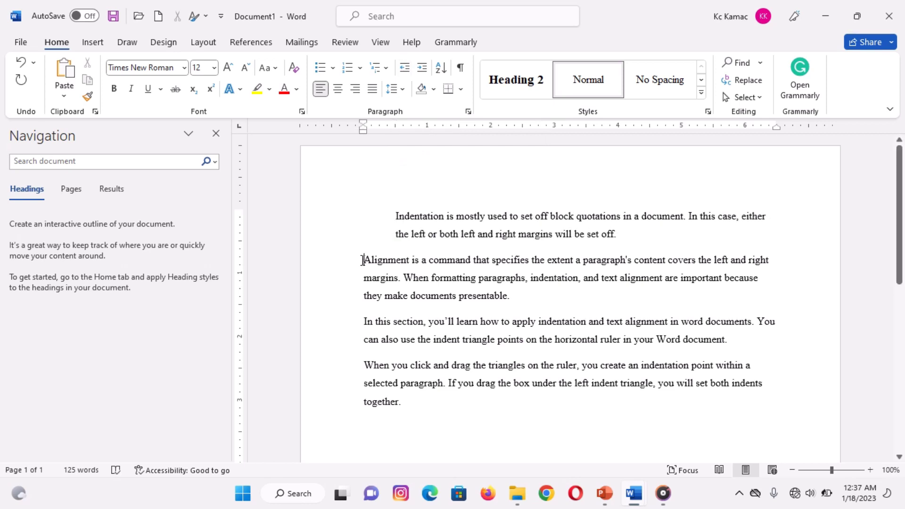
click(422, 68)
click(423, 68)
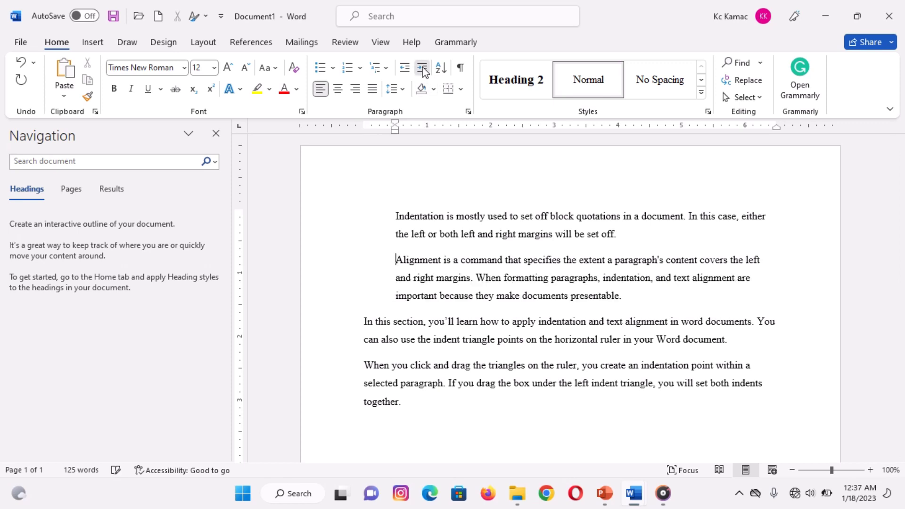
click(422, 68)
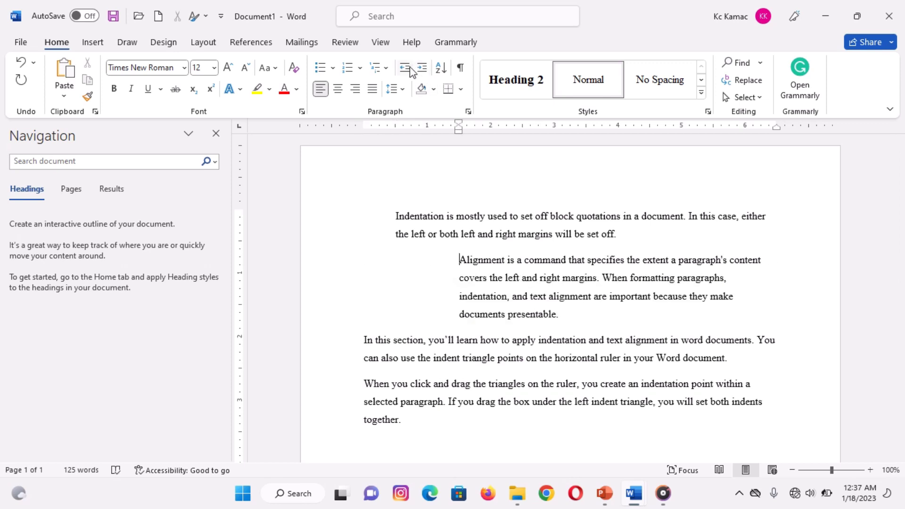
click(404, 68)
click(405, 68)
click(405, 68)
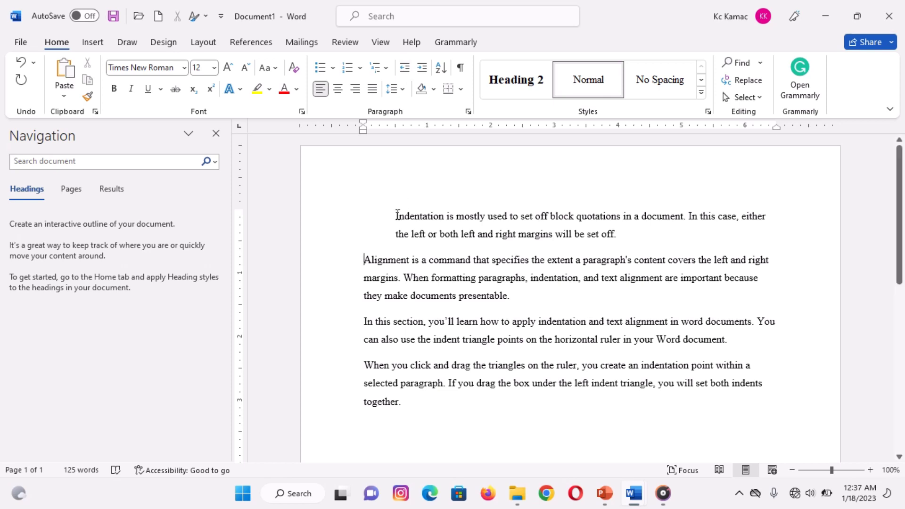
click(397, 214)
click(404, 72)
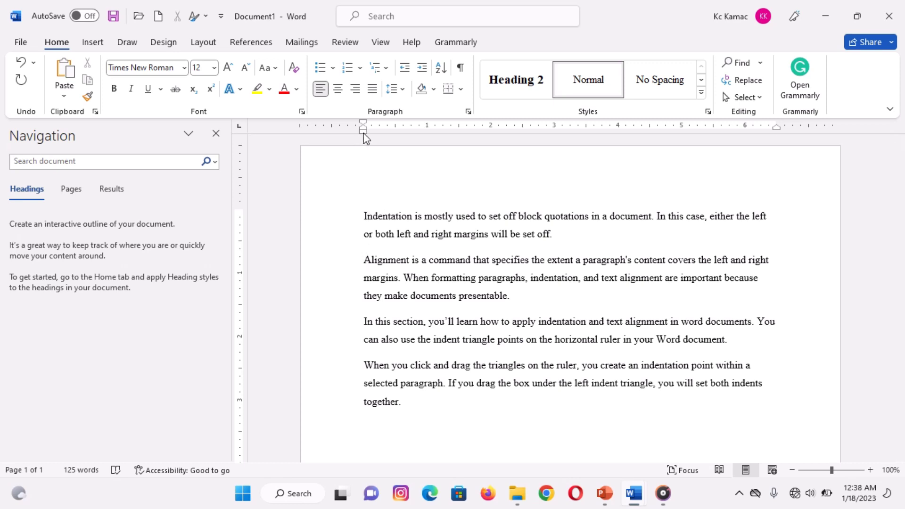
Step: Using the ruler, set the second paragraph's left indent to 1 inch and its first-line indent to 0.5 inch
drag(364, 134, 426, 135)
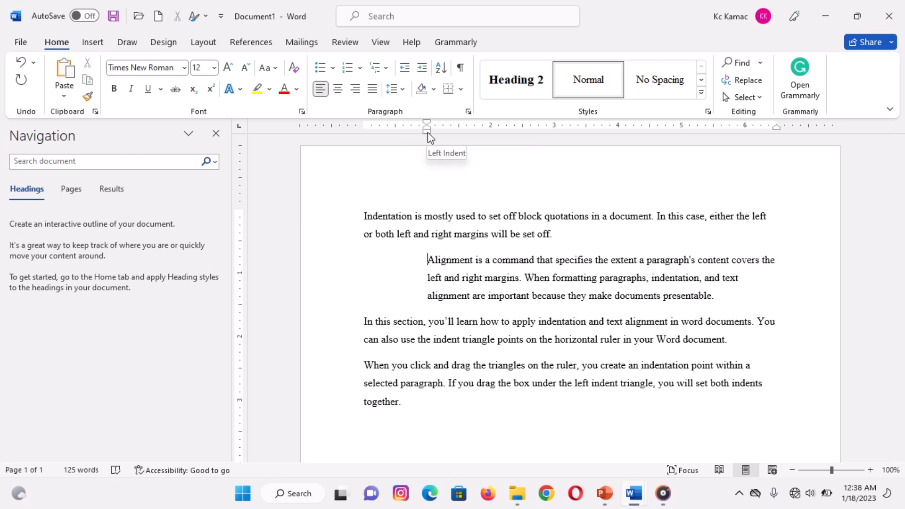
drag(428, 133, 427, 132)
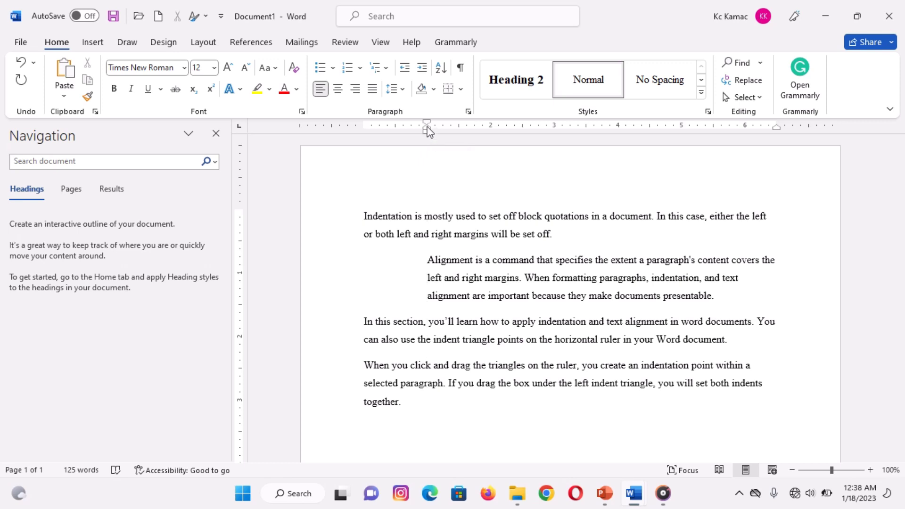
drag(428, 126, 395, 125)
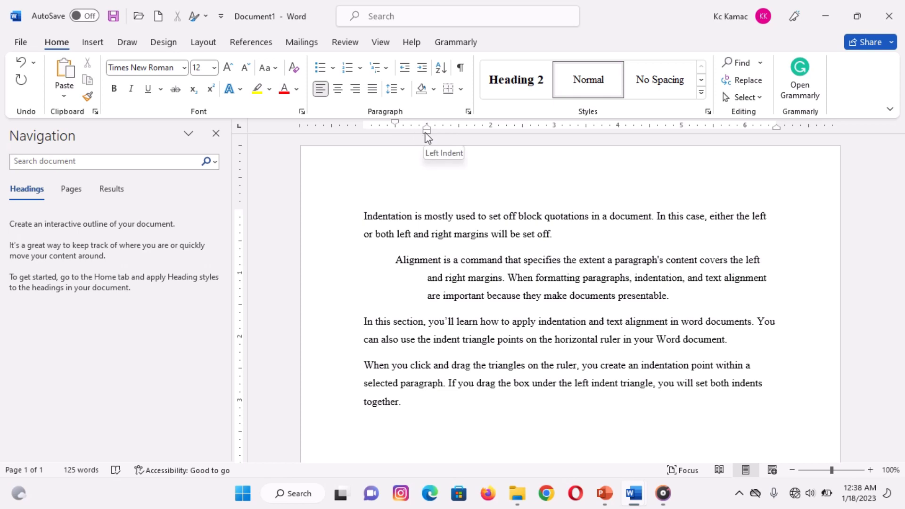
Step: On the ruler, set the second paragraph's left and first-line indents to 0.5 inch and its right indent to the 5-inch mark
drag(428, 135, 396, 140)
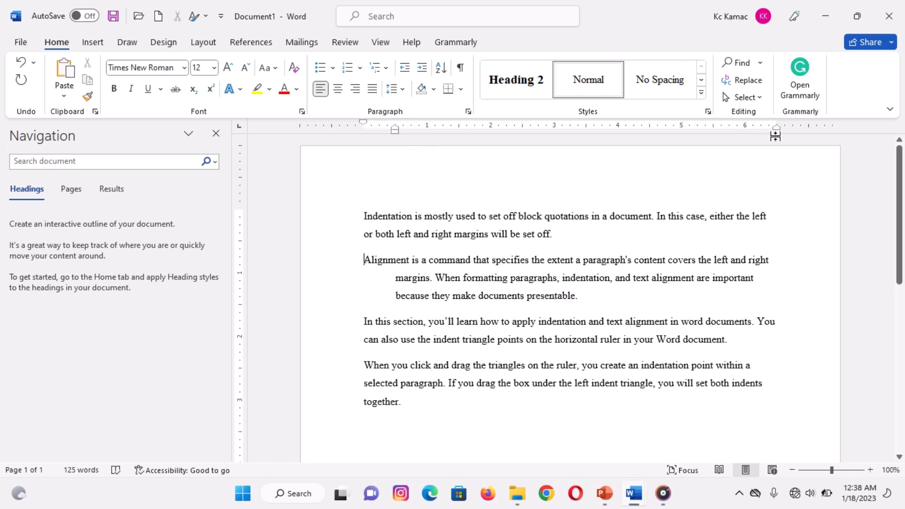
drag(776, 129, 682, 162)
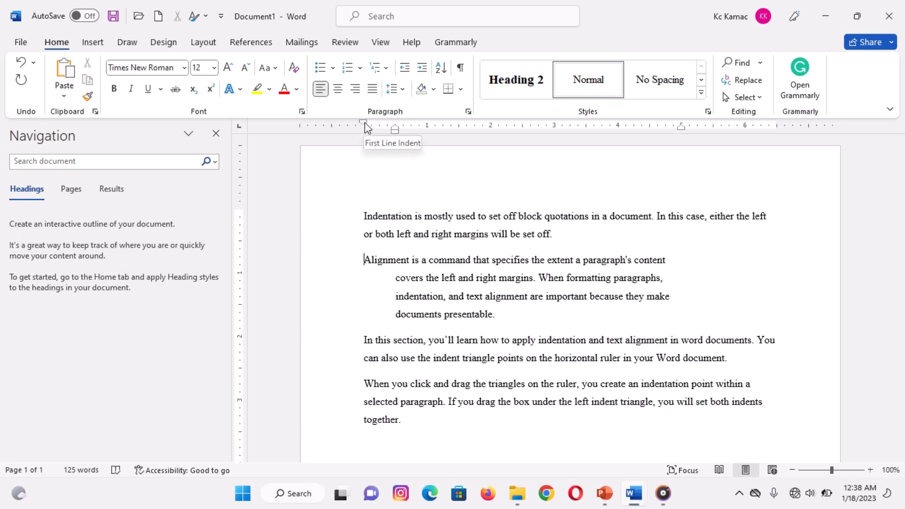
drag(365, 124, 395, 129)
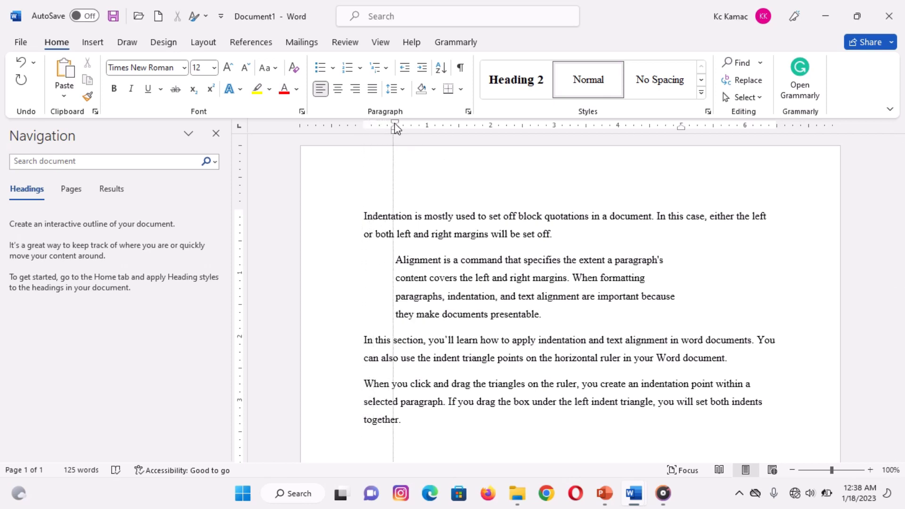
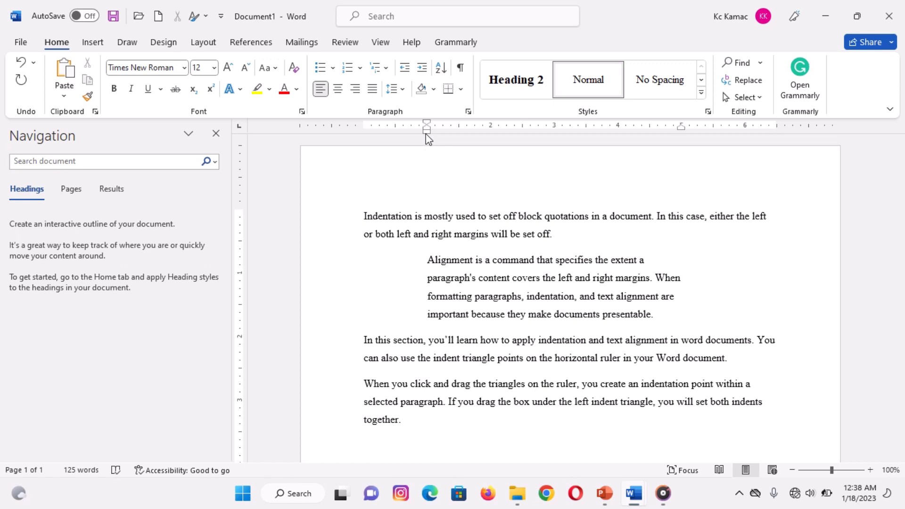
Step: Through the Paragraph settings, set the left and right indents of the third paragraph ("In this section") to 1" each
click(362, 340)
click(468, 112)
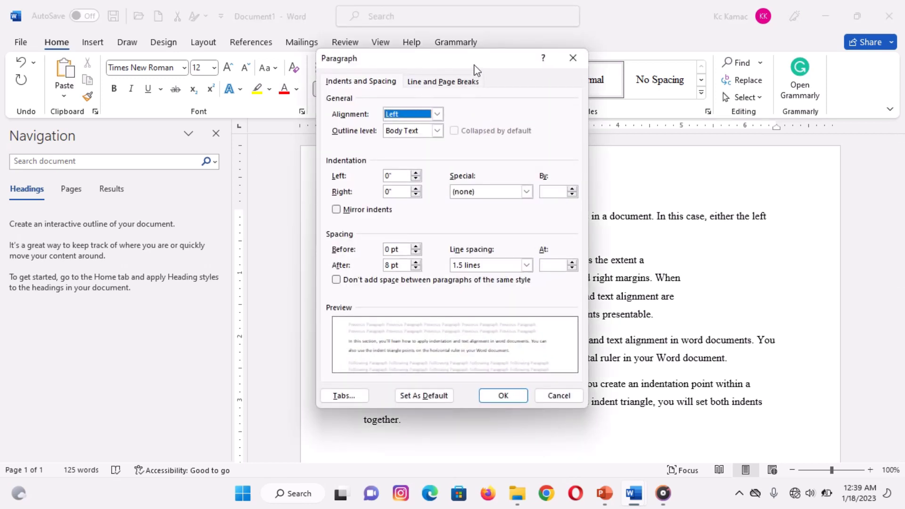
drag(475, 66, 597, 52)
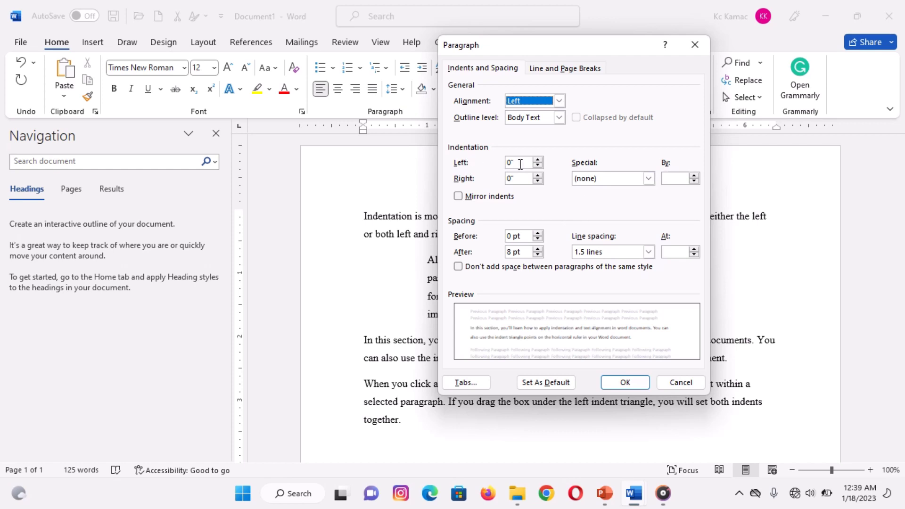
click(508, 164)
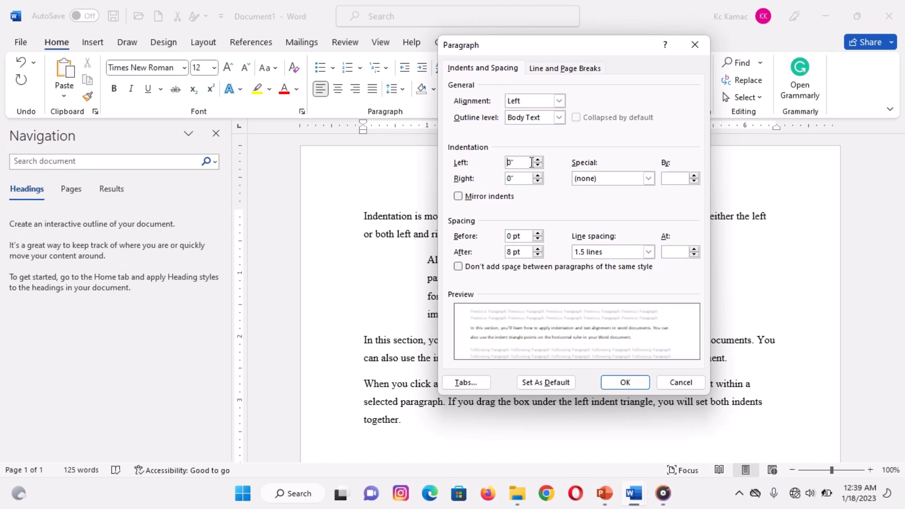
key(Delete)
key(Delete)
text(1)
click(509, 179)
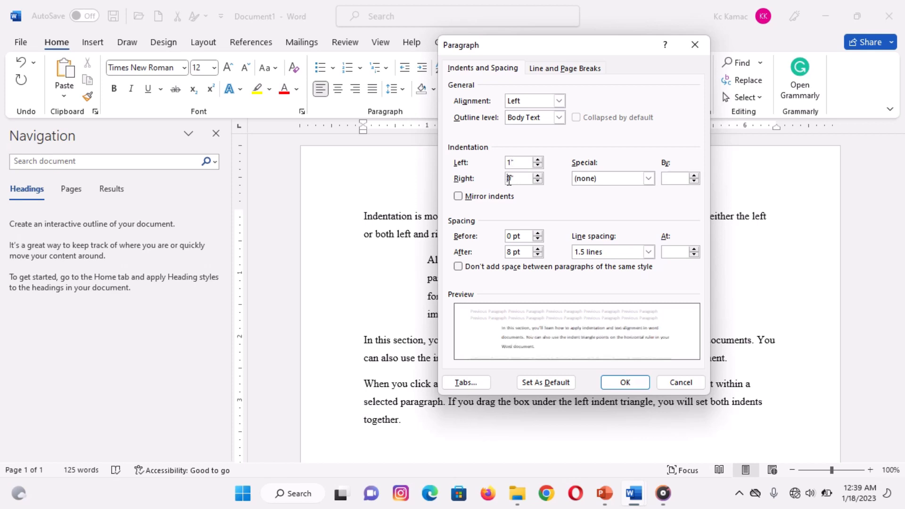
text(1)
click(631, 384)
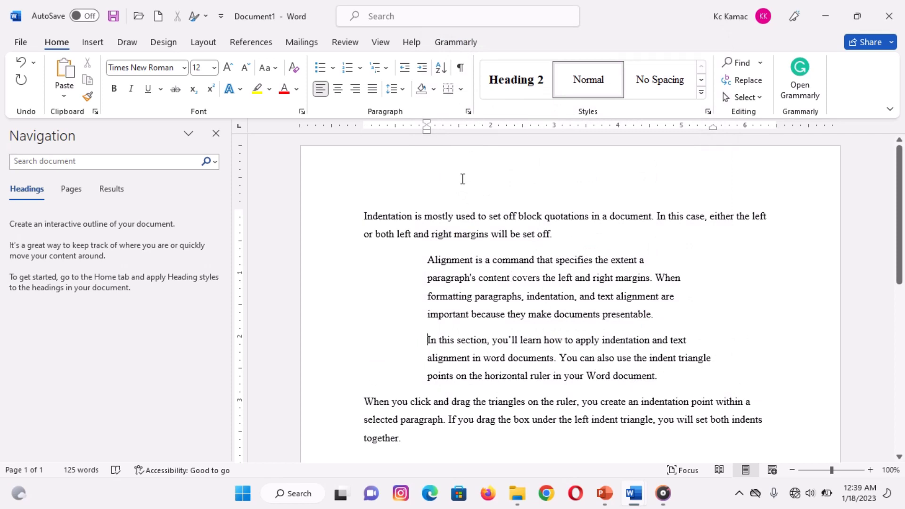
Step: Give the third paragraph a special First line indent of 0.5" and set its left indent to 0"
click(468, 111)
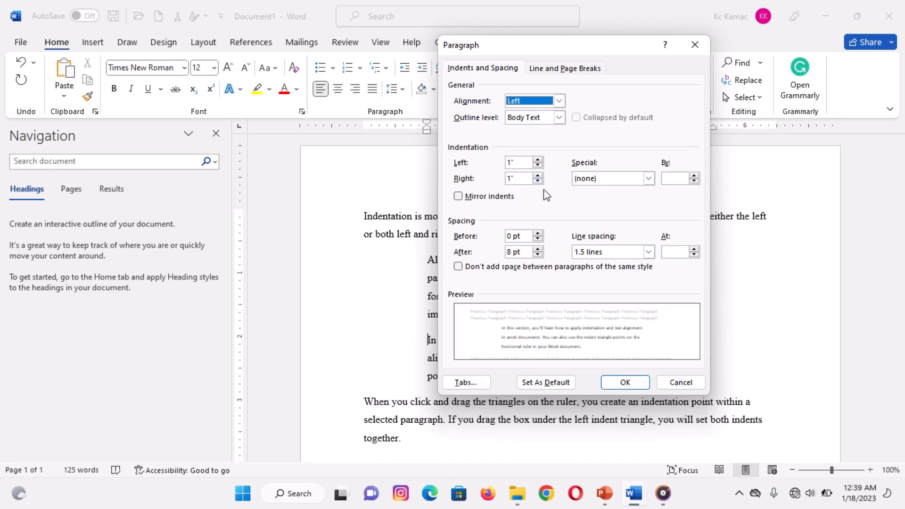
click(648, 181)
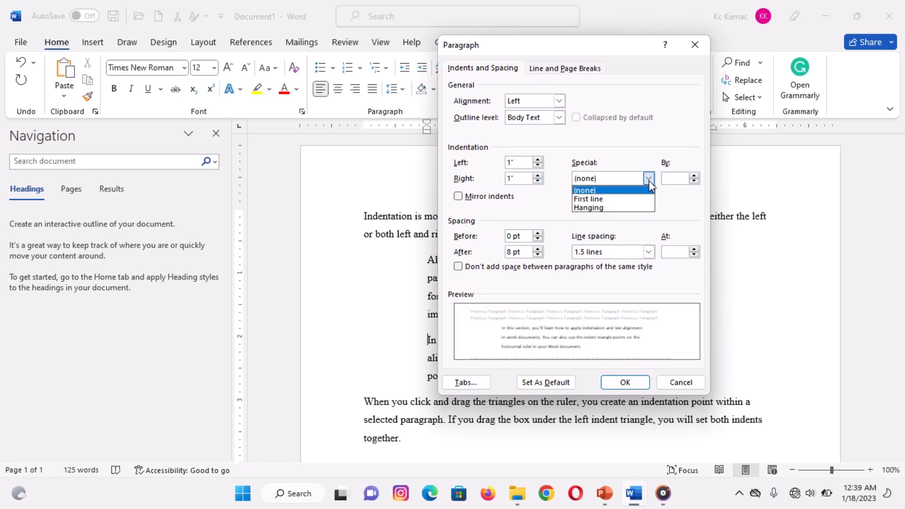
click(625, 199)
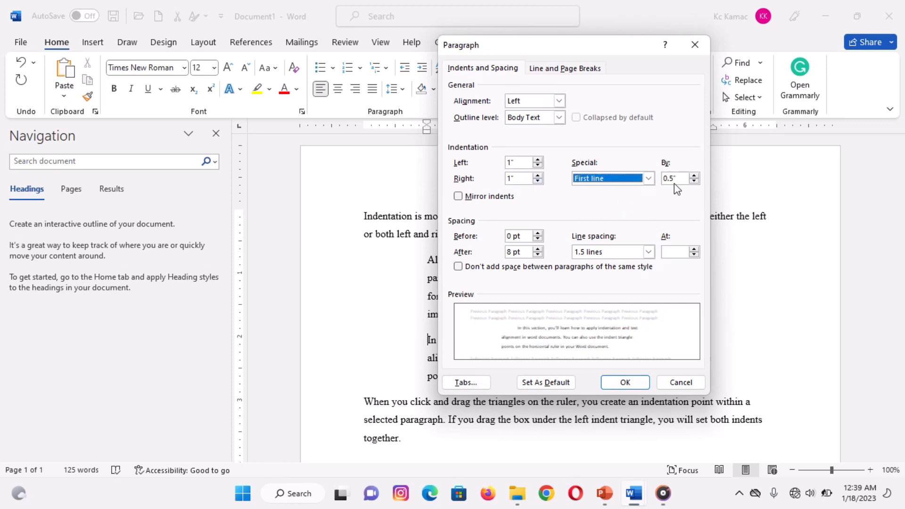
click(521, 164)
key(BackSpace)
key(BackSpace)
text(0)
key(Return)
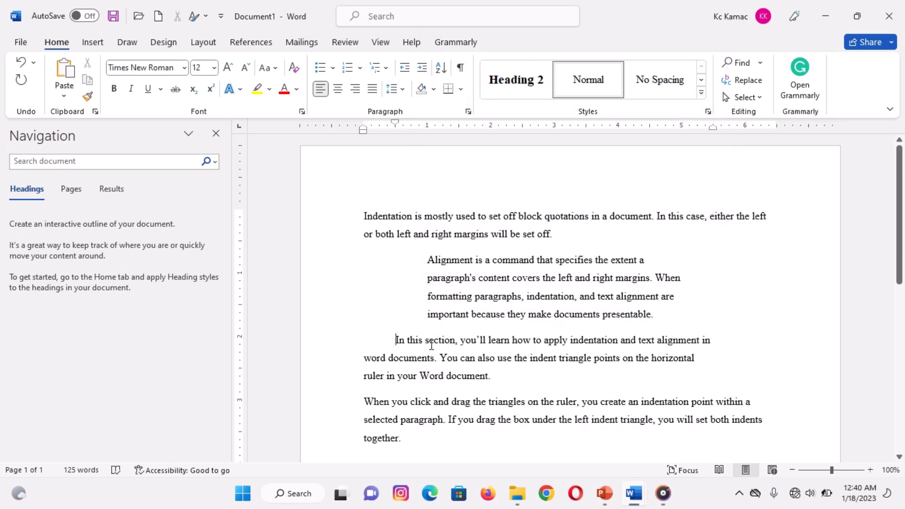
Step: Change the third paragraph's special indent to Hanging by 1"
click(468, 112)
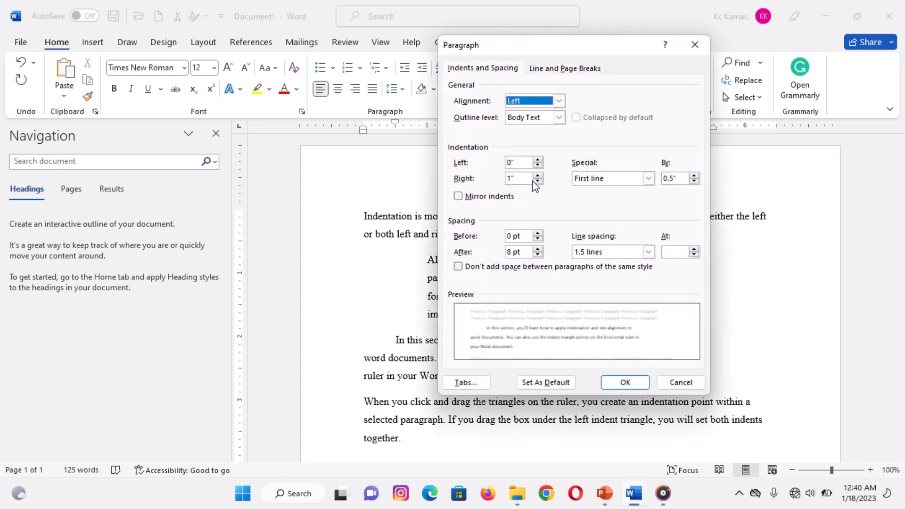
click(648, 178)
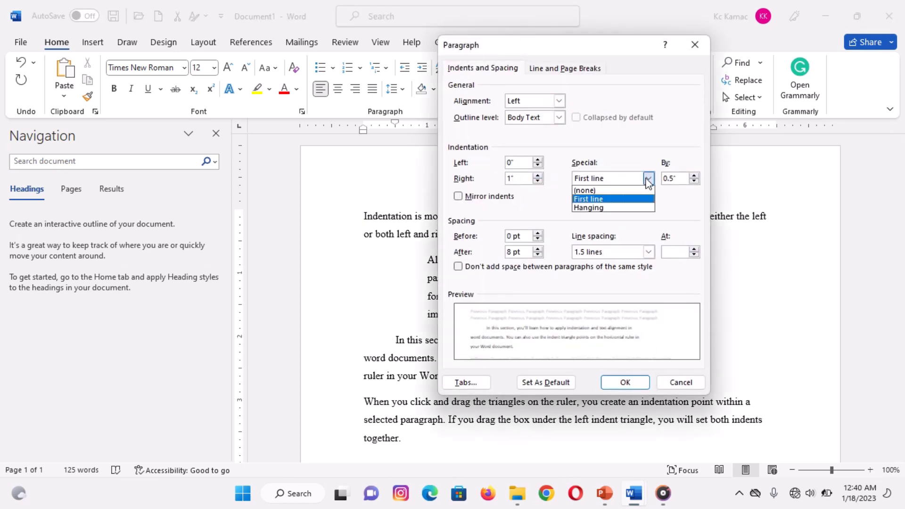
click(616, 208)
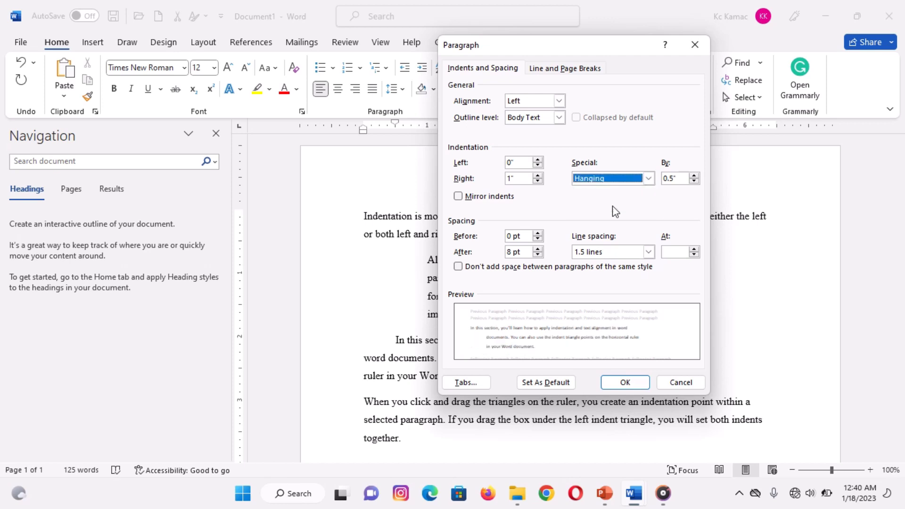
click(668, 179)
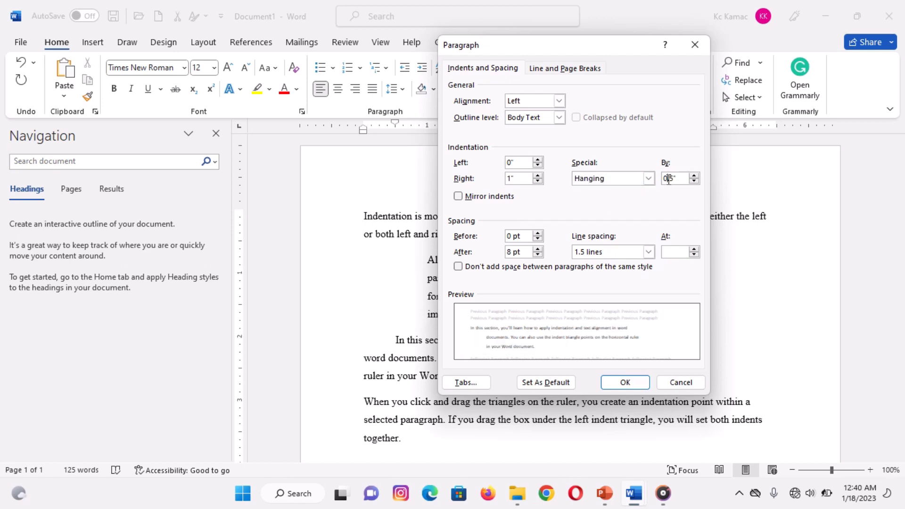
click(693, 175)
text(1)
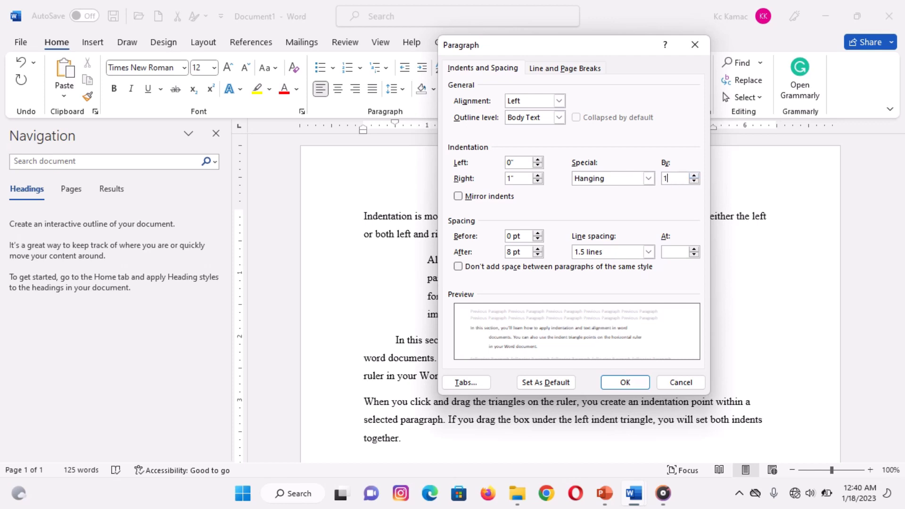
click(624, 382)
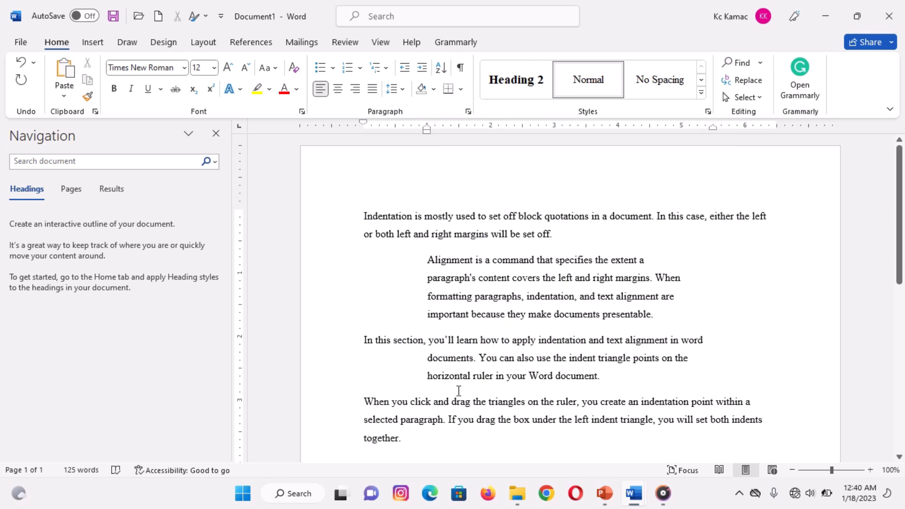
Step: Remove the paragraph break before the last paragraph ("When you click and drag") and insert it again
double_click(368, 403)
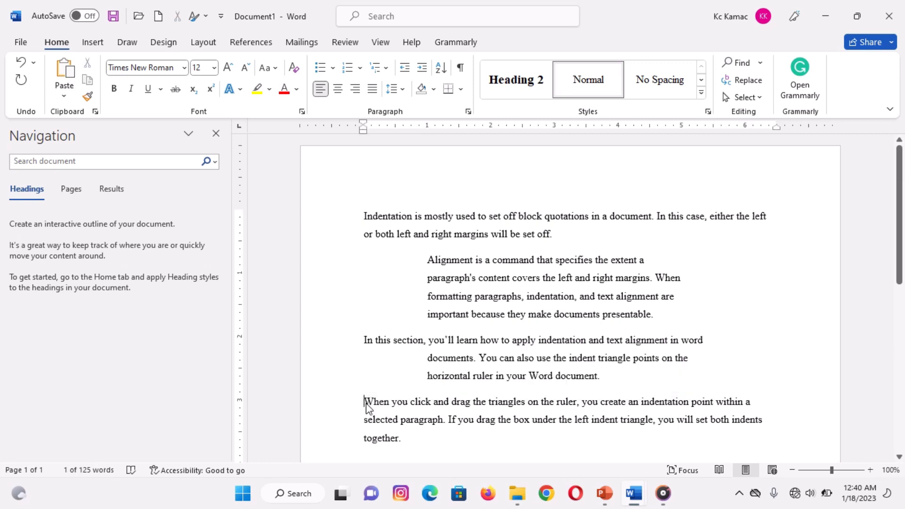
key(Left)
key(BackSpace)
key(Return)
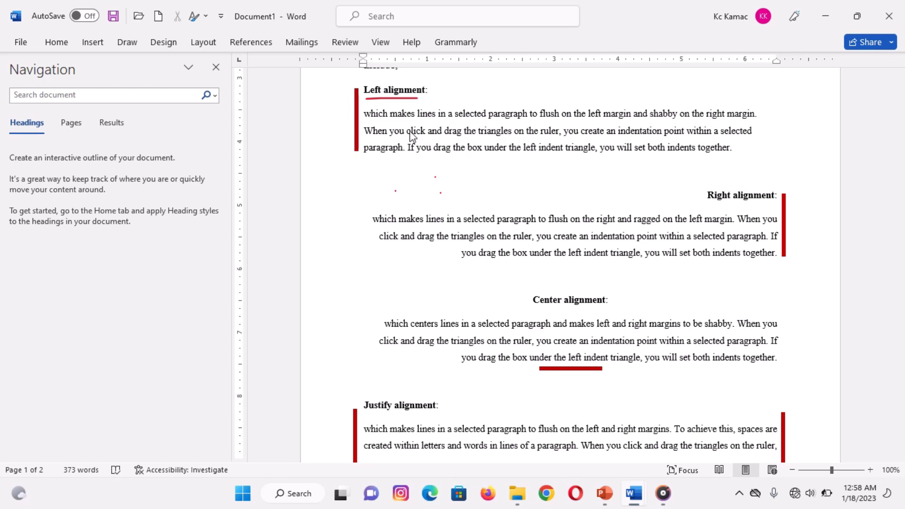
Step: Mark both edges of the left-aligned sample paragraph with red pen strokes and underline the "Right alignment" heading
drag(363, 113, 362, 157)
mouse_move(757, 110)
mouse_down()
mouse_move(759, 152)
mouse_move(733, 160)
mouse_up()
drag(708, 202, 766, 201)
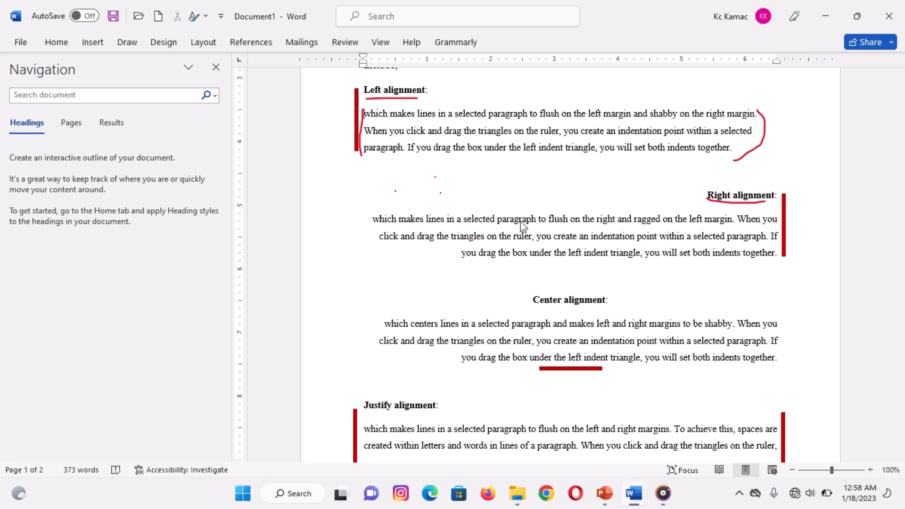
Step: Draw red pen strokes along the right-aligned sample's left edge, around the centre alignment sample, and above and beside the justify alignment sample
mouse_move(366, 215)
mouse_down()
mouse_move(399, 248)
mouse_move(458, 260)
mouse_up()
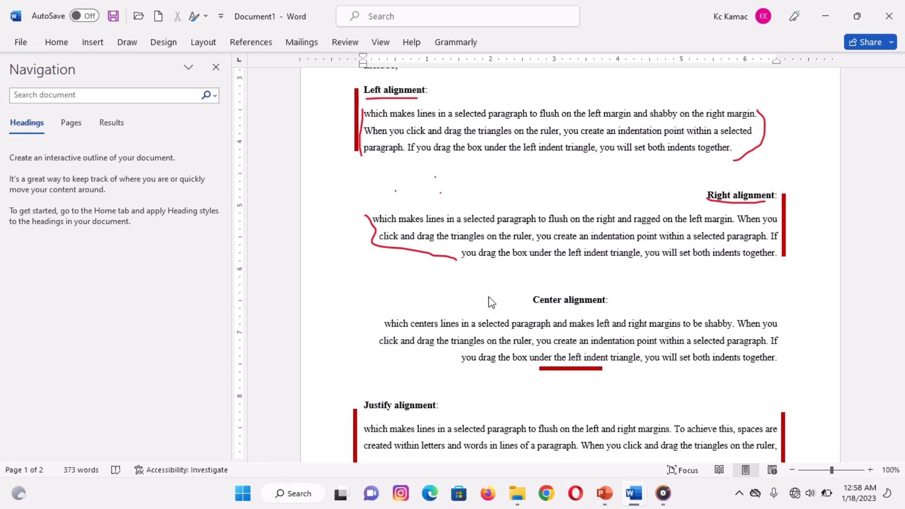
mouse_move(512, 292)
mouse_down()
mouse_move(418, 299)
mouse_move(373, 329)
mouse_move(424, 361)
mouse_move(592, 375)
mouse_move(804, 364)
mouse_move(784, 335)
mouse_up()
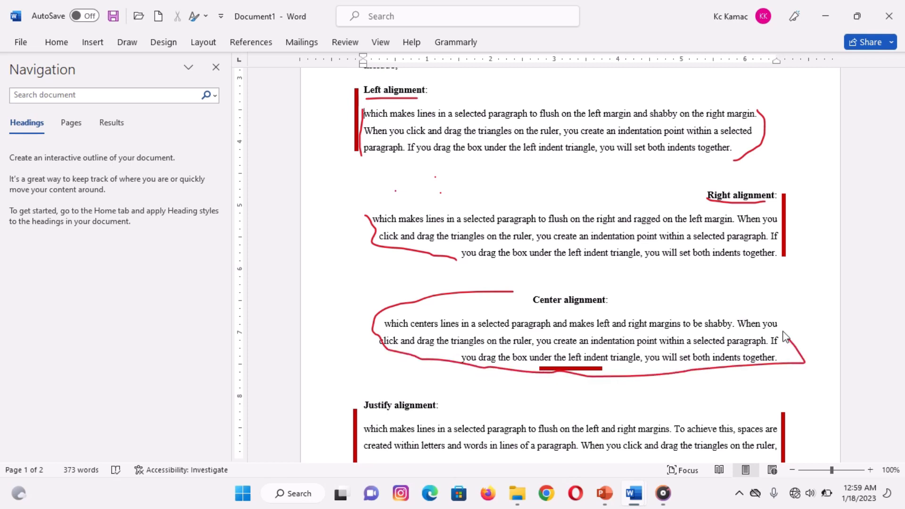
mouse_move(719, 302)
mouse_down()
mouse_move(631, 301)
mouse_move(582, 288)
mouse_move(505, 293)
mouse_up()
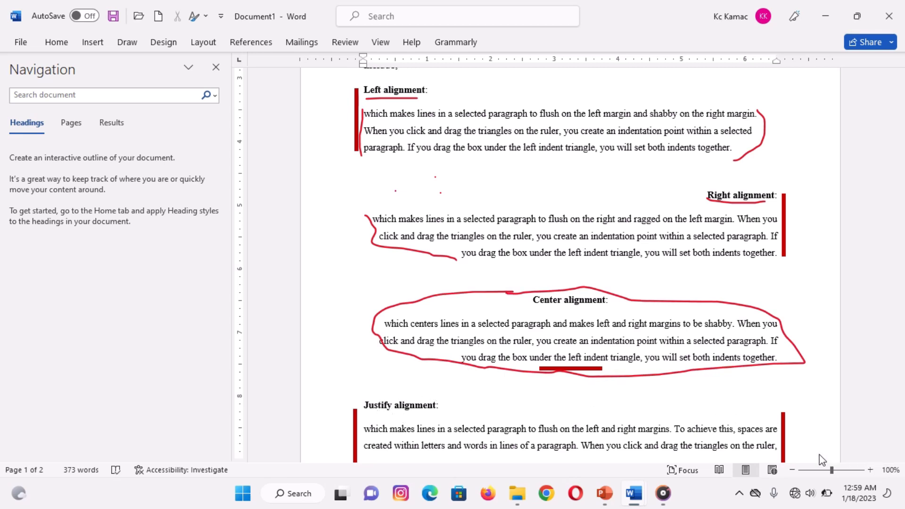
click(807, 446)
mouse_move(765, 412)
mouse_down()
mouse_move(556, 401)
mouse_move(349, 408)
mouse_move(357, 452)
mouse_up()
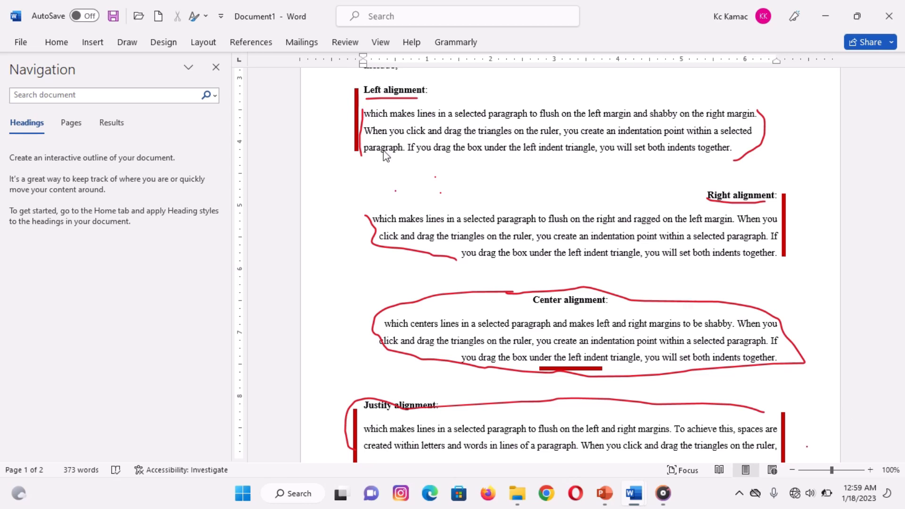
Step: Justify the opening paragraph that begins "Indentation is mostly used to set off block quotations"
click(57, 45)
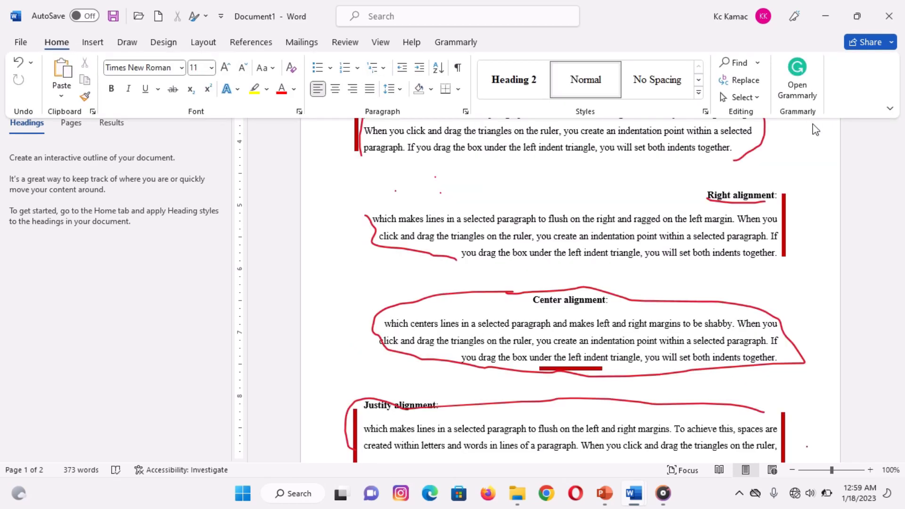
key(Escape)
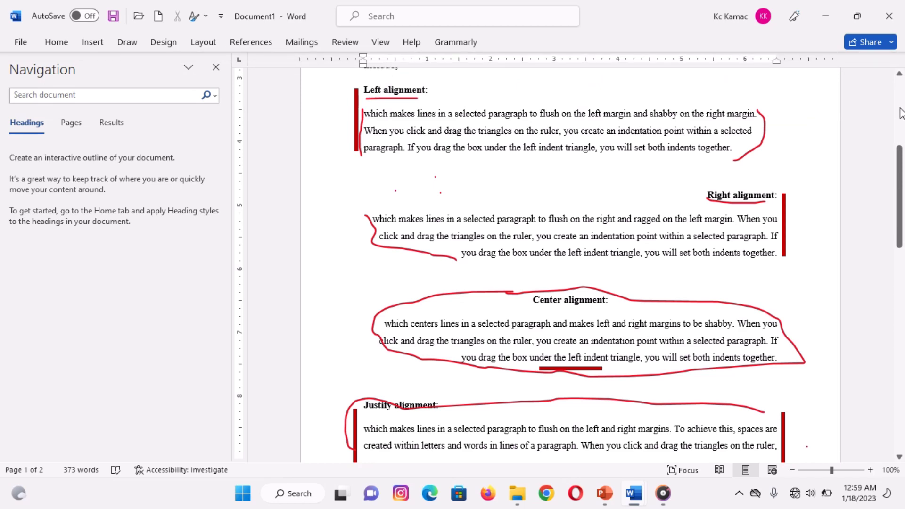
click(899, 109)
click(615, 220)
click(56, 43)
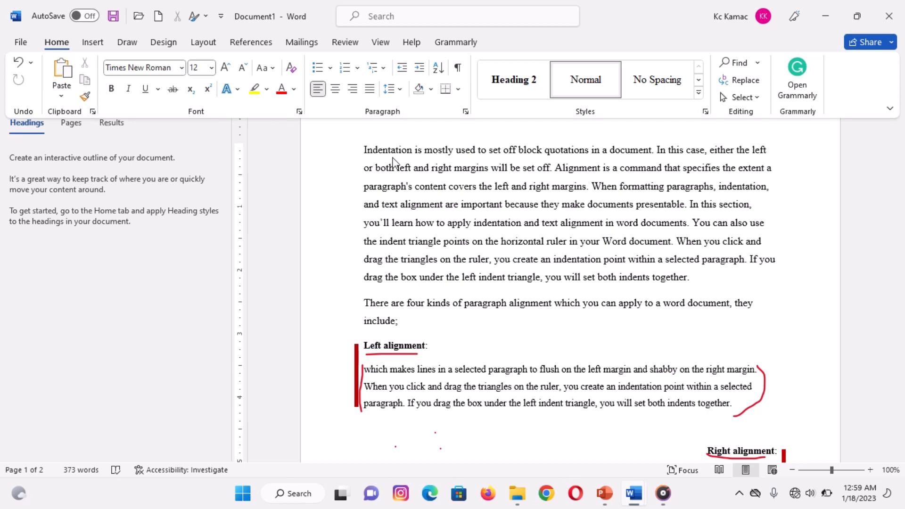
click(58, 47)
click(59, 46)
key(ctrl+j)
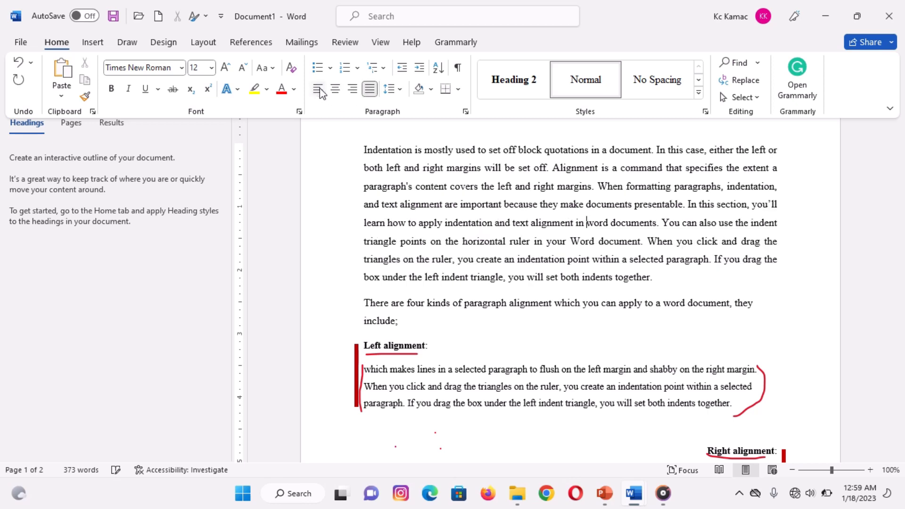
Step: Try right and centre alignment on the opening paragraph, then return it to justified
click(353, 90)
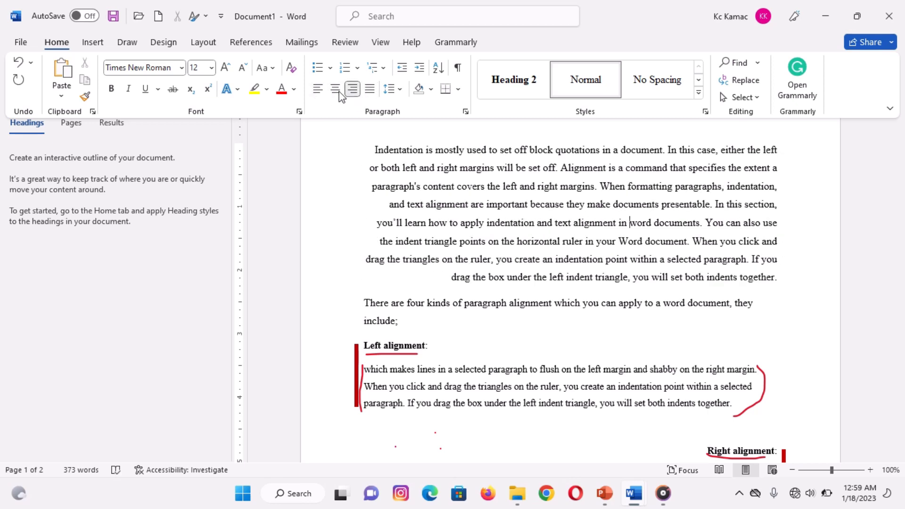
click(335, 89)
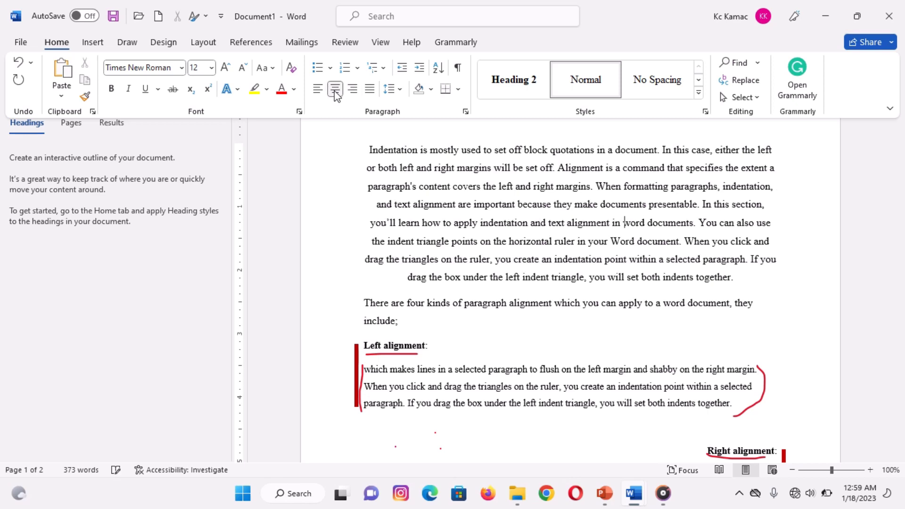
click(370, 90)
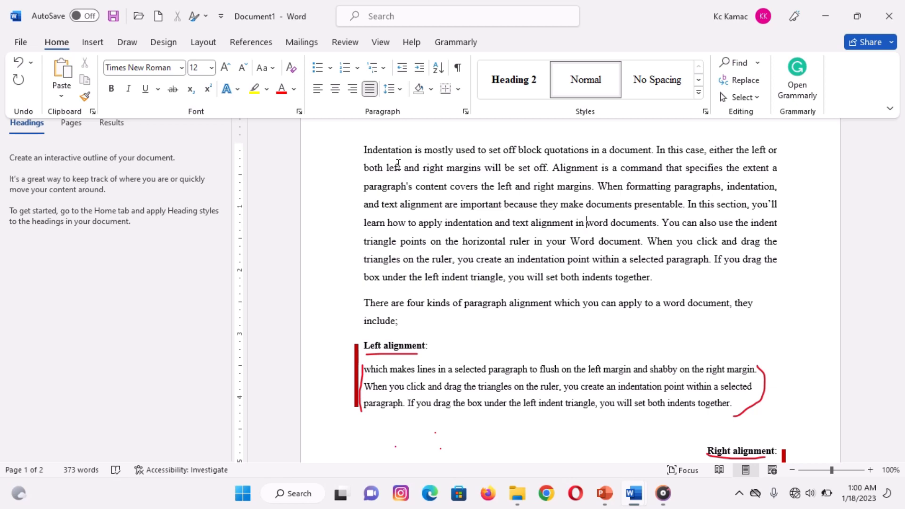
Step: Try left and right alignment on the opening paragraph and restore justified alignment
key(ctrl+l)
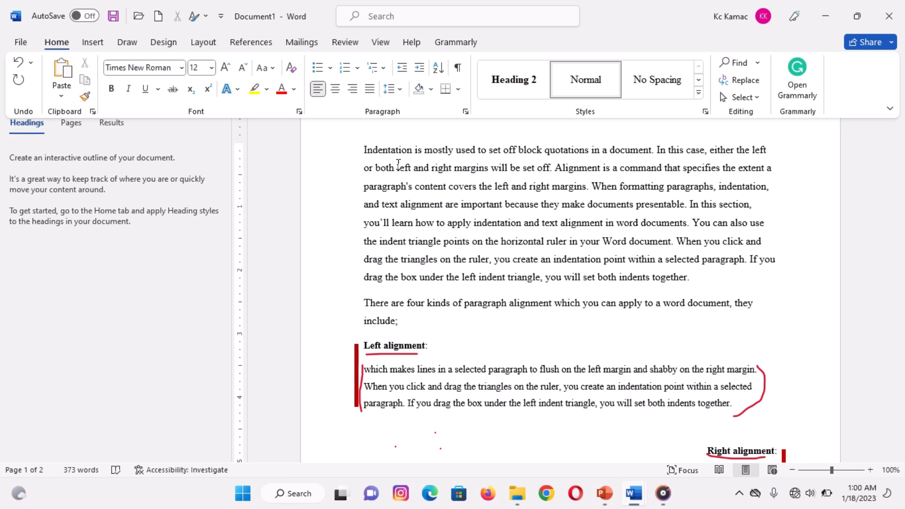
key(ctrl+r)
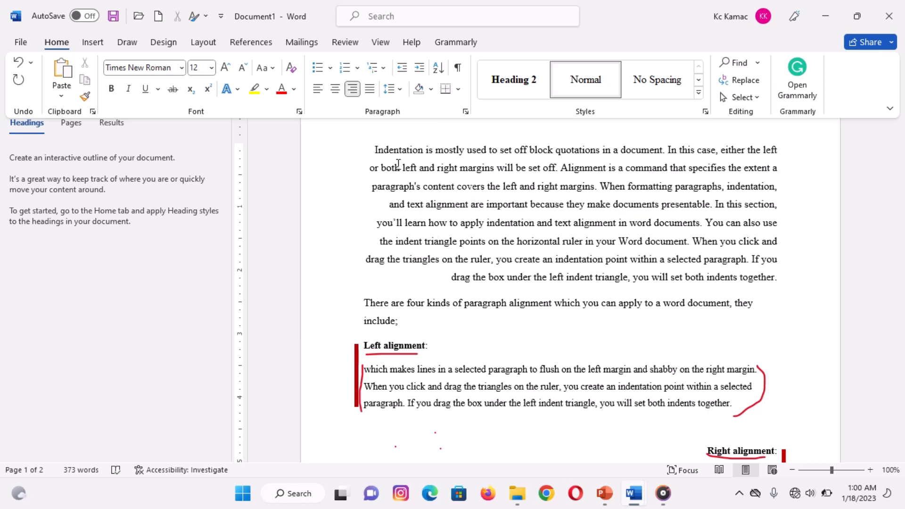
key(ctrl+j)
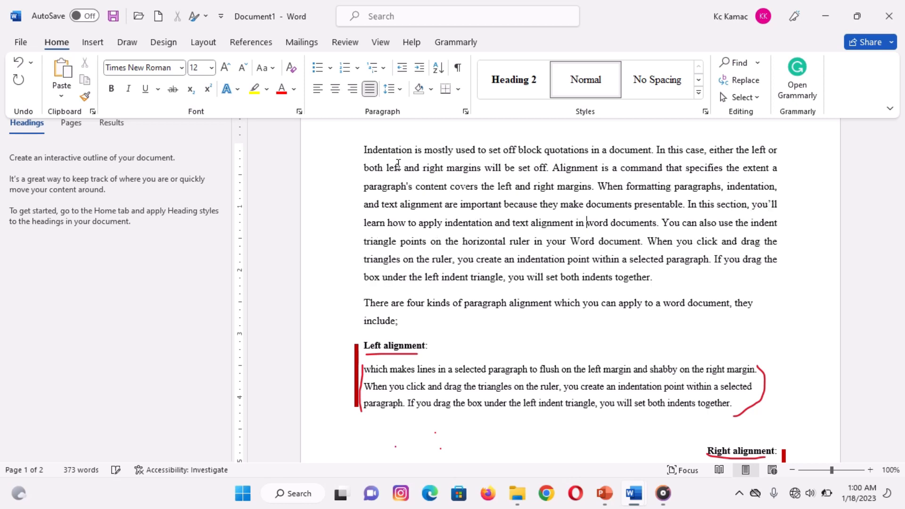